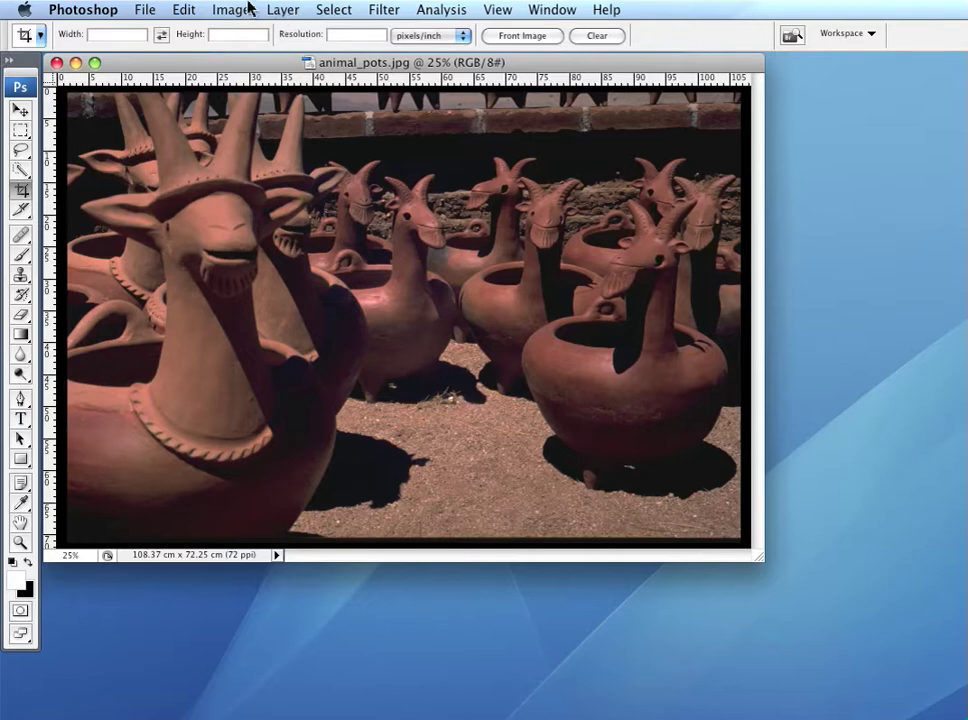
Open Levels for animal_pots.jpg, move the dialog off the pots, and test the white input slider
click(184, 10)
click(230, 11)
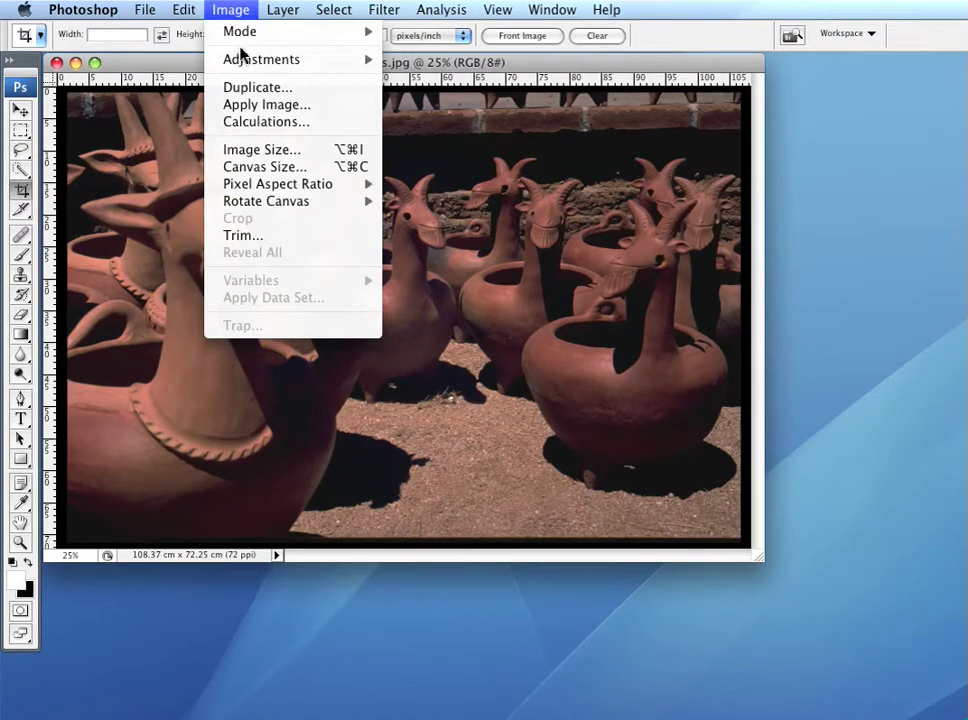
mouse_move(241, 64)
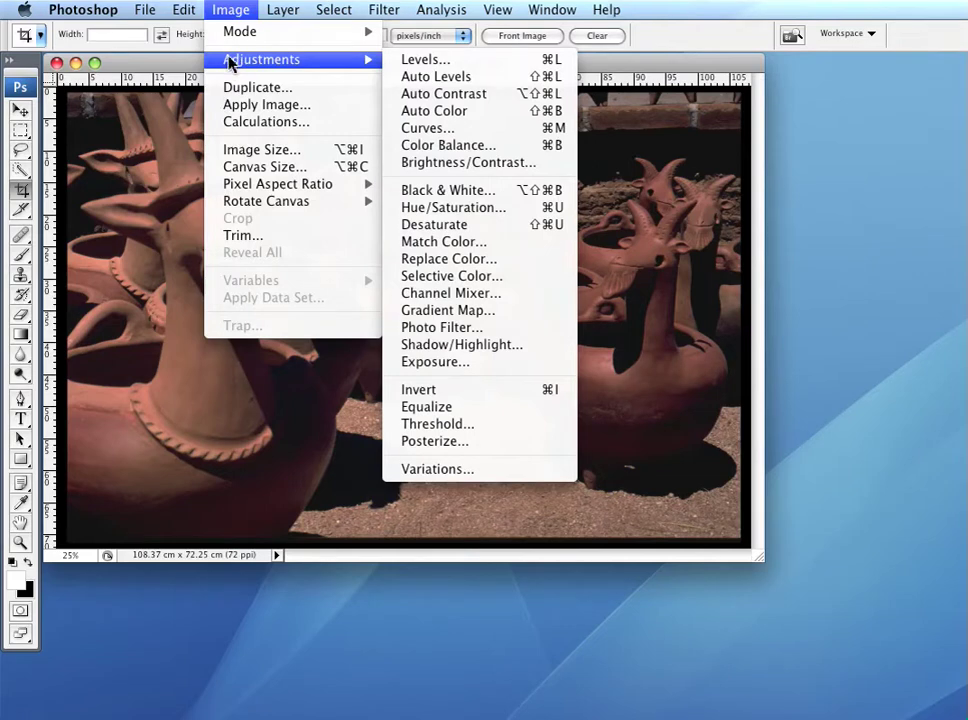
click(441, 64)
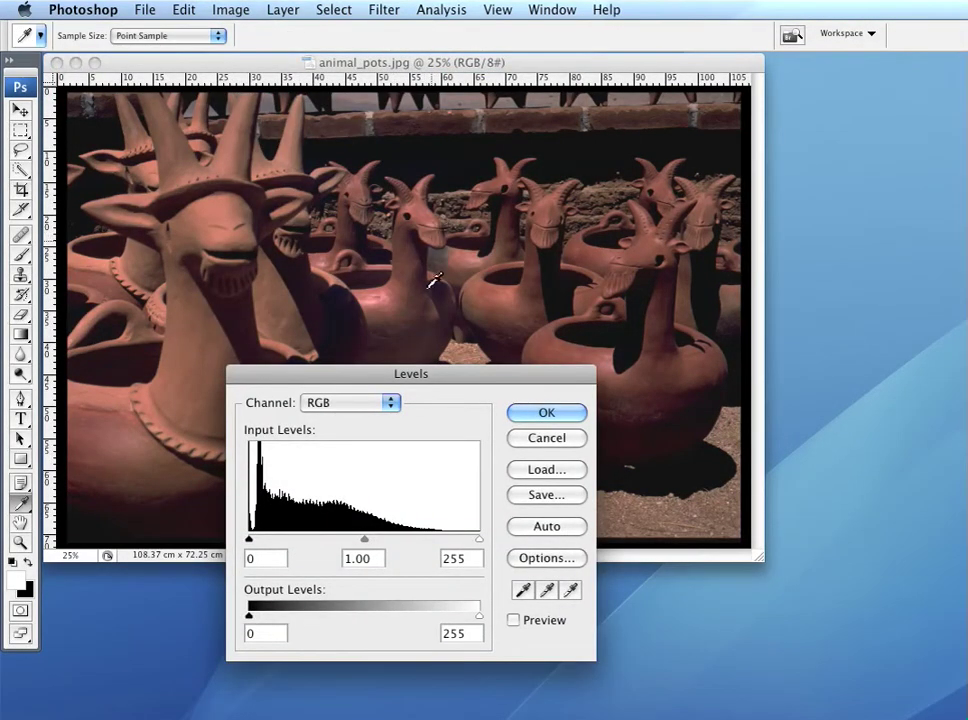
drag(443, 382, 777, 425)
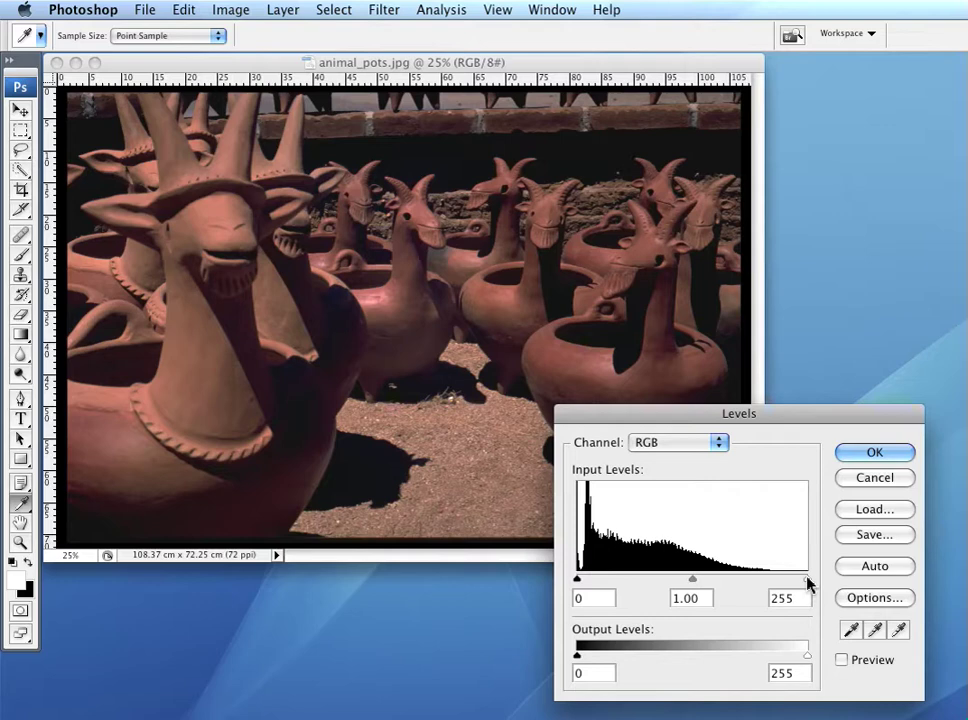
mouse_move(807, 583)
mouse_down()
mouse_move(757, 582)
mouse_move(811, 582)
mouse_up()
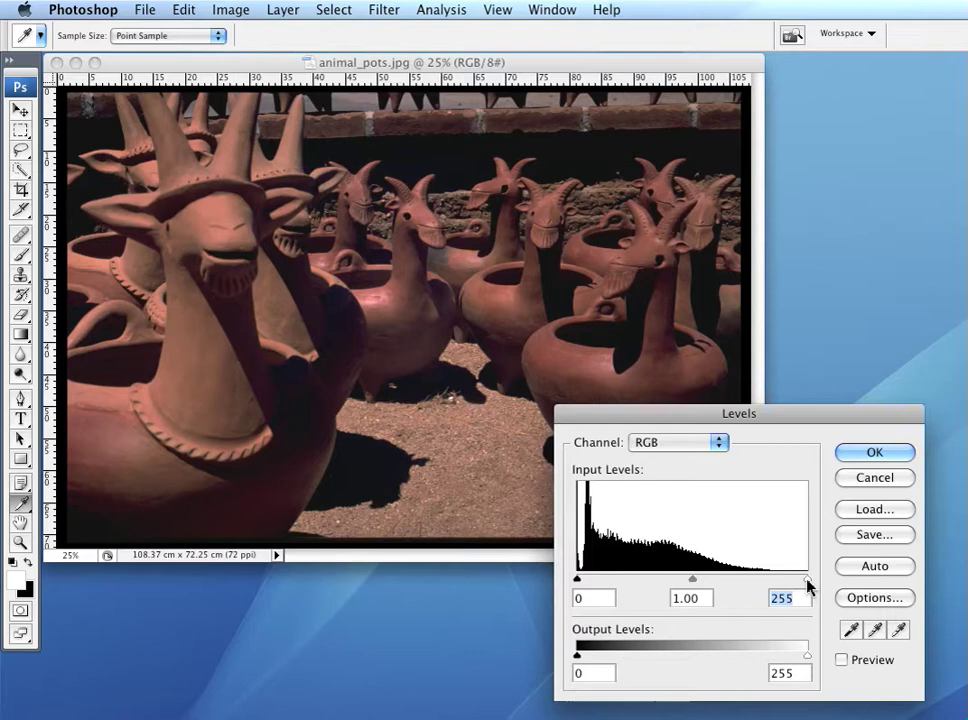
Set the RGB input levels to black 15 and white 164 with preview on
drag(797, 582, 727, 584)
click(841, 660)
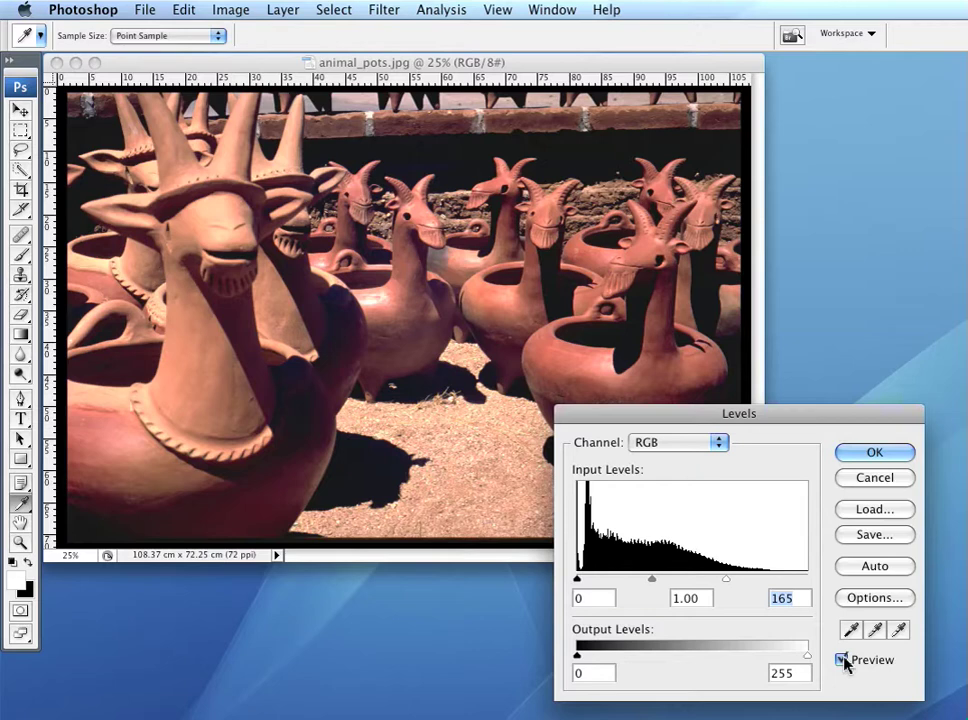
drag(727, 585, 725, 584)
drag(577, 583, 590, 584)
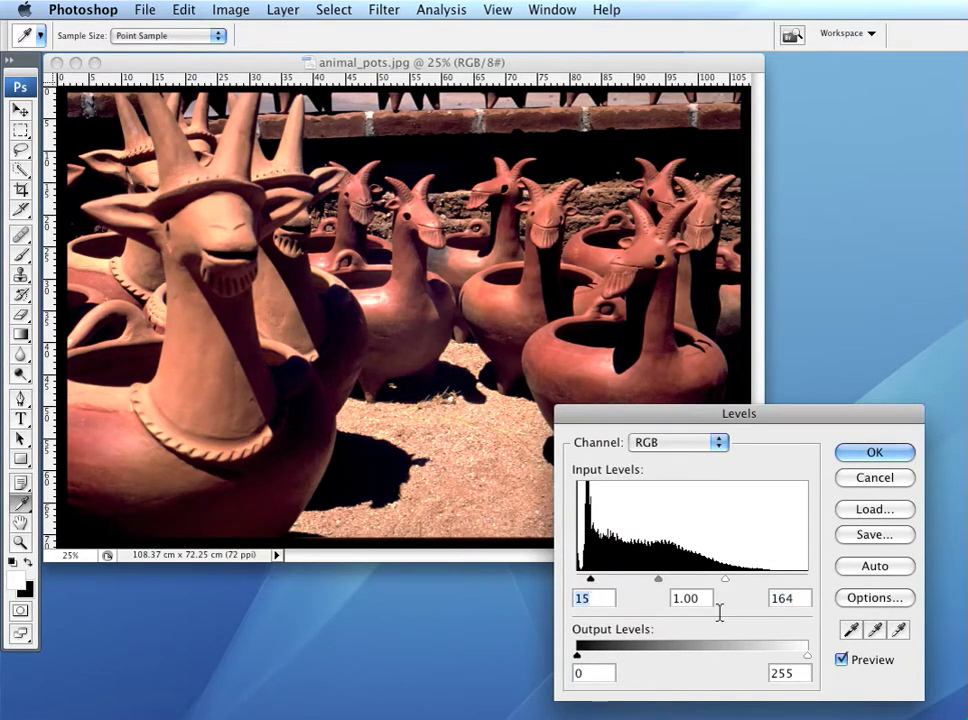
Toggle the Levels preview to compare adjusted and original, ending with preview off
click(841, 660)
click(841, 660)
click(841, 660)
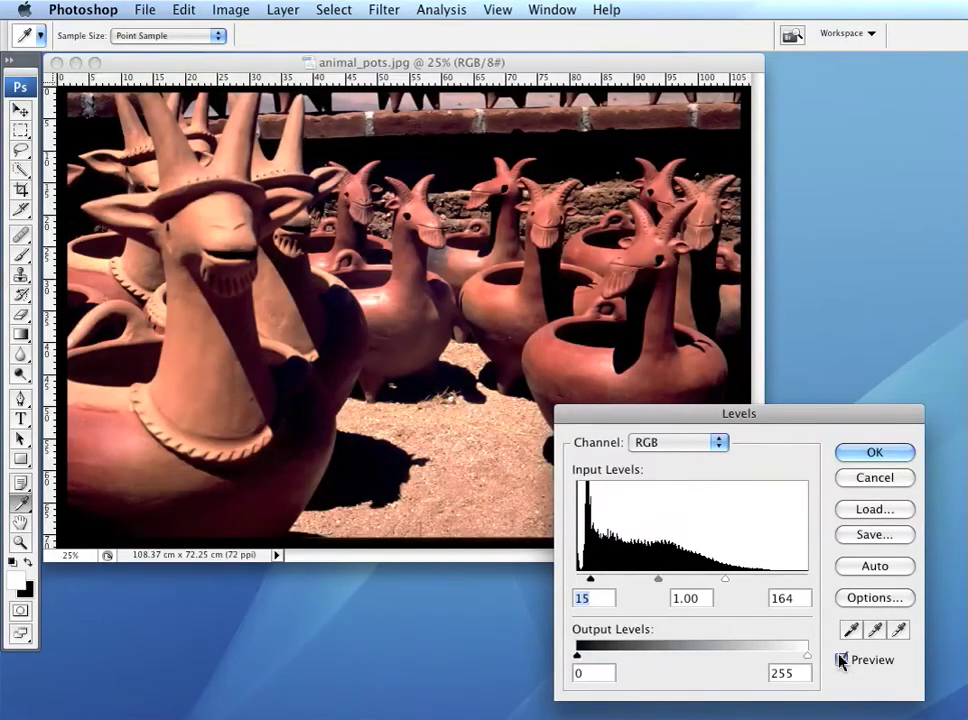
click(841, 660)
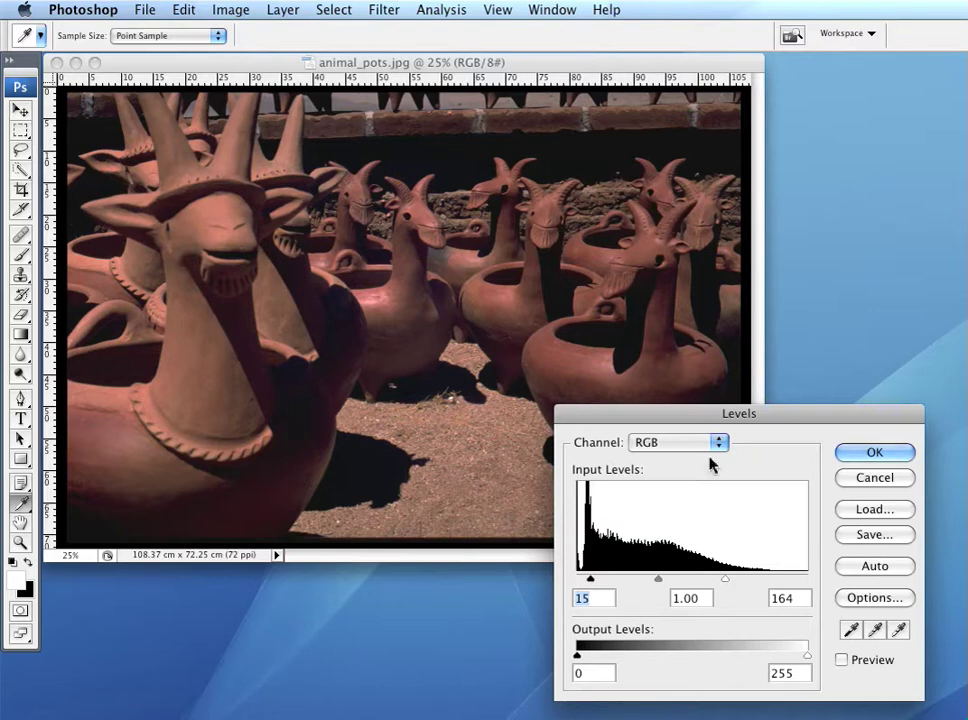
Reset the RGB input levels to 0 and 255 and turn preview back on
drag(727, 581, 832, 577)
drag(590, 585, 576, 582)
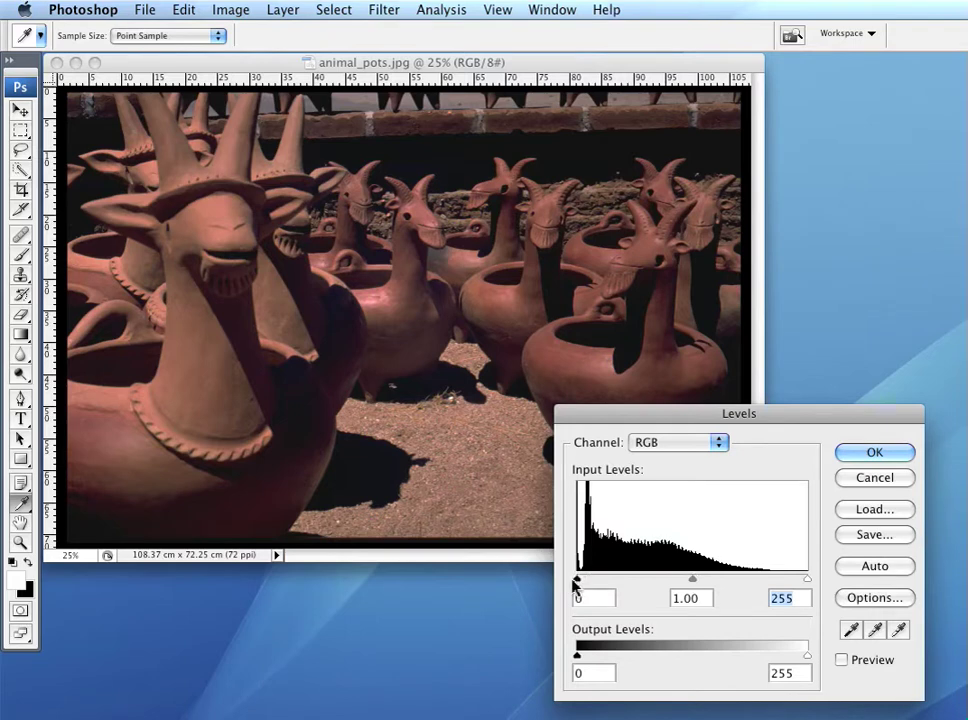
click(841, 660)
View the Red, Green and Blue channel histograms in turn, ending on Blue
click(676, 445)
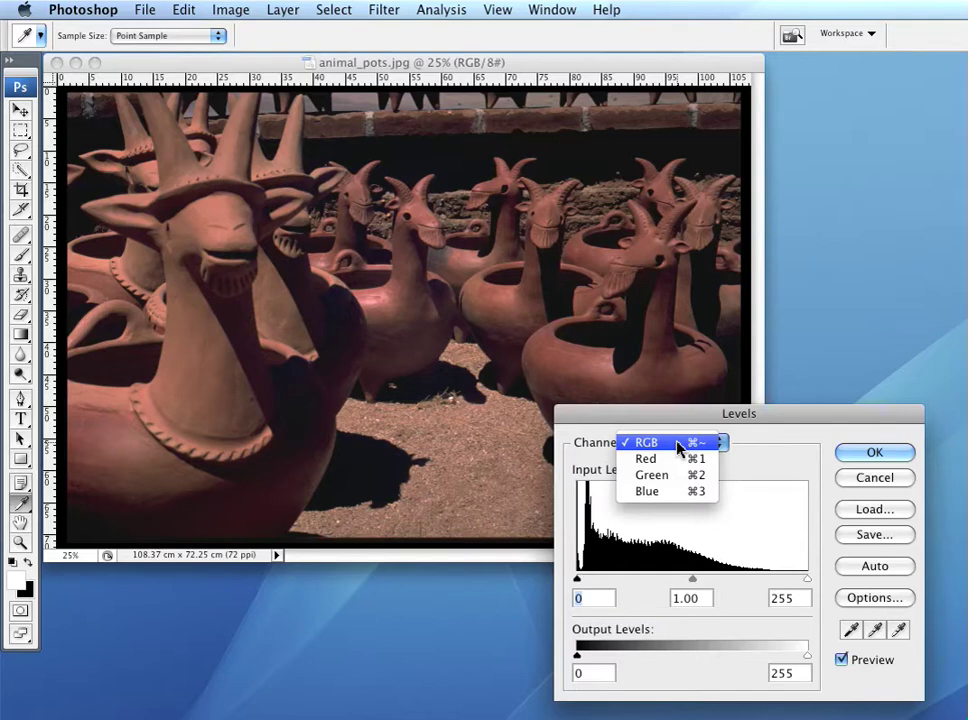
click(679, 459)
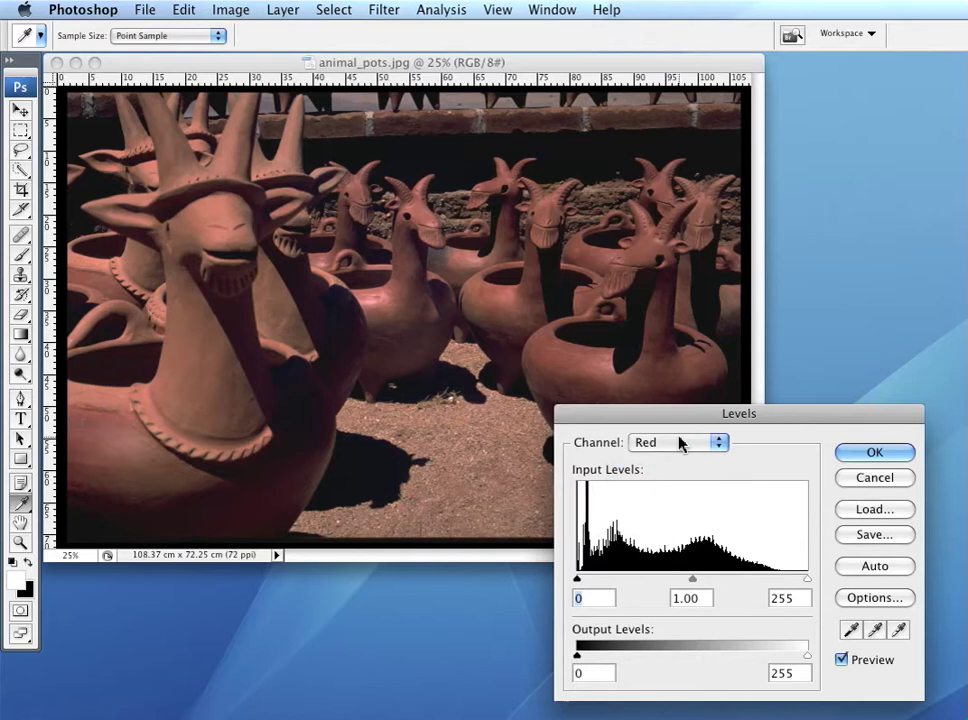
click(679, 445)
click(679, 462)
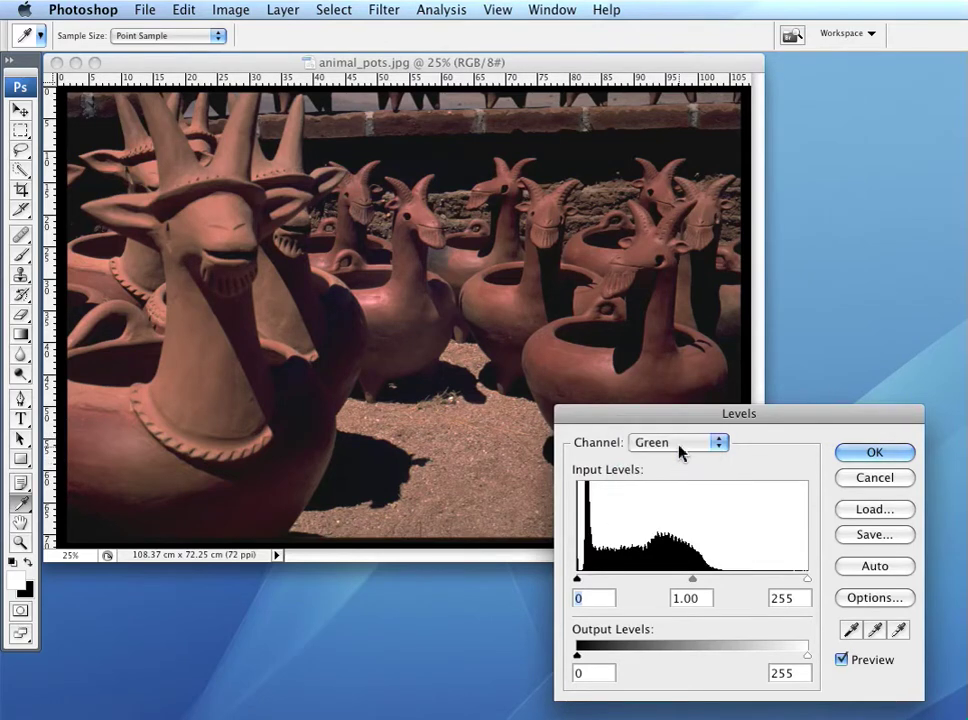
click(679, 446)
click(679, 460)
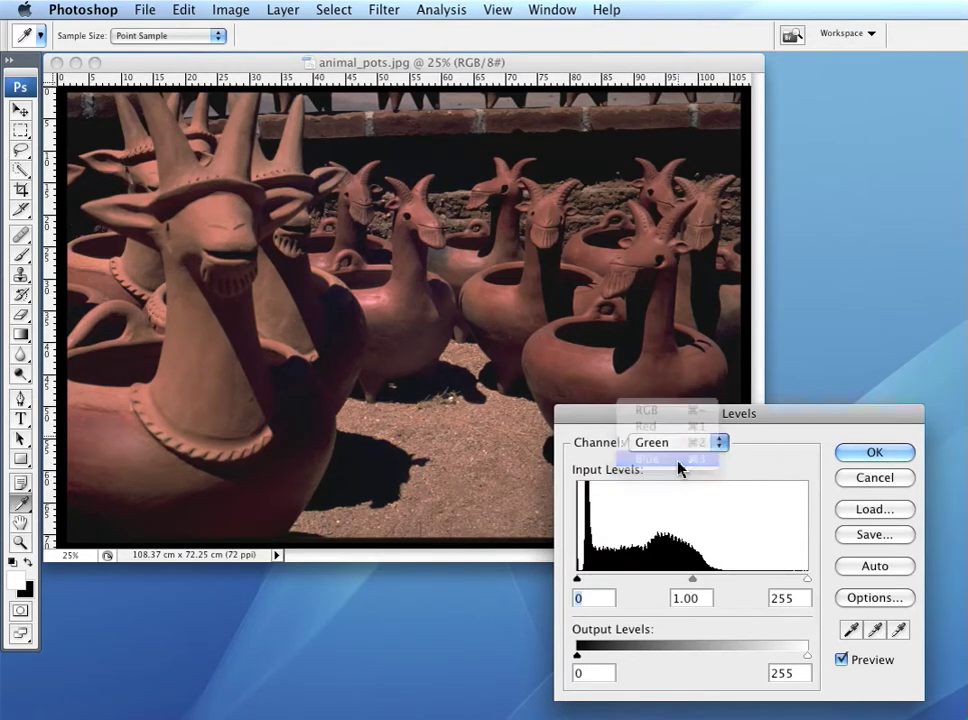
click(679, 443)
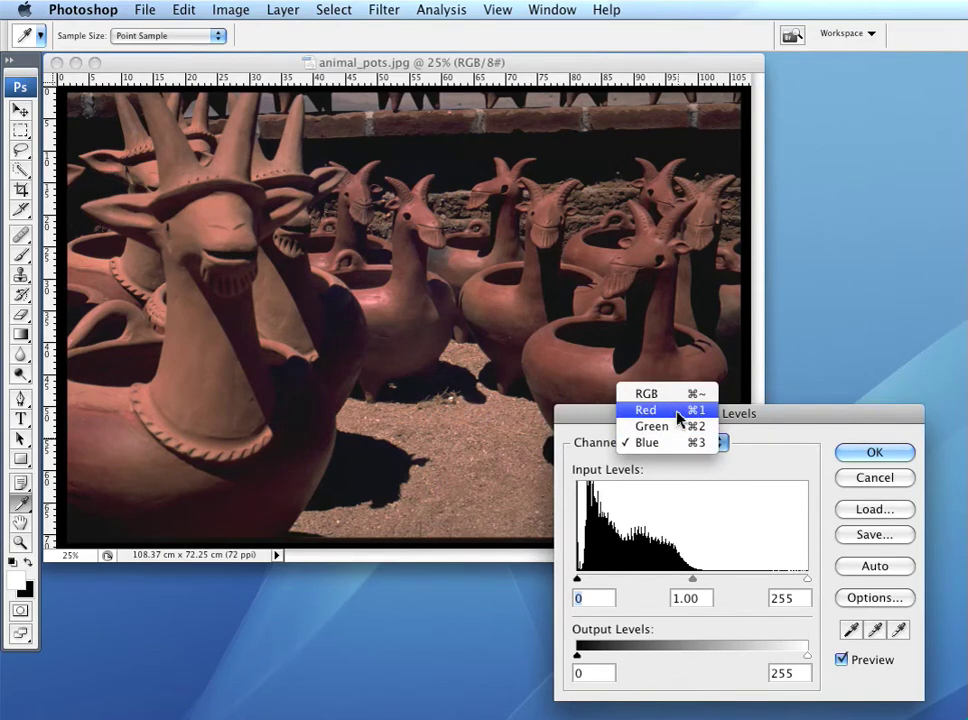
Set the Red channel input levels to black 17 and white 197
click(677, 412)
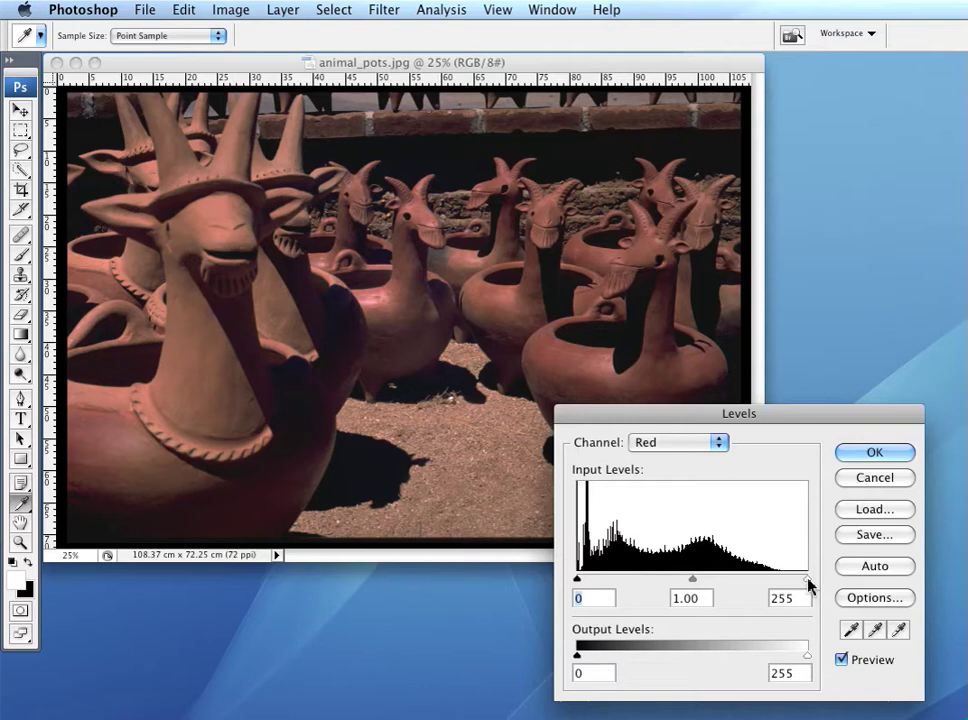
drag(808, 585, 754, 587)
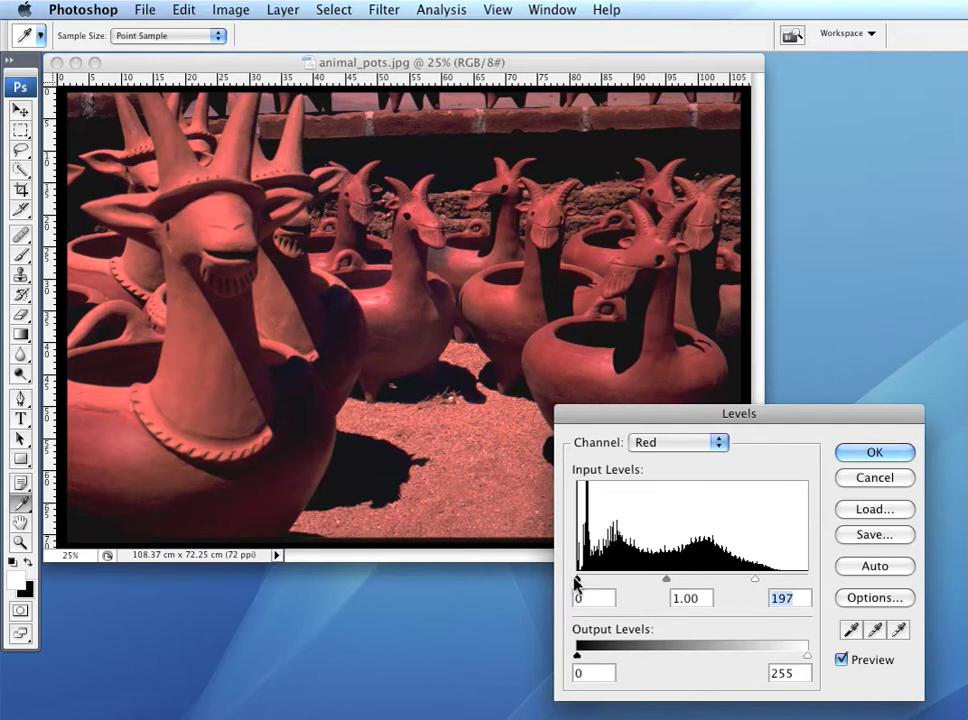
drag(576, 579, 593, 579)
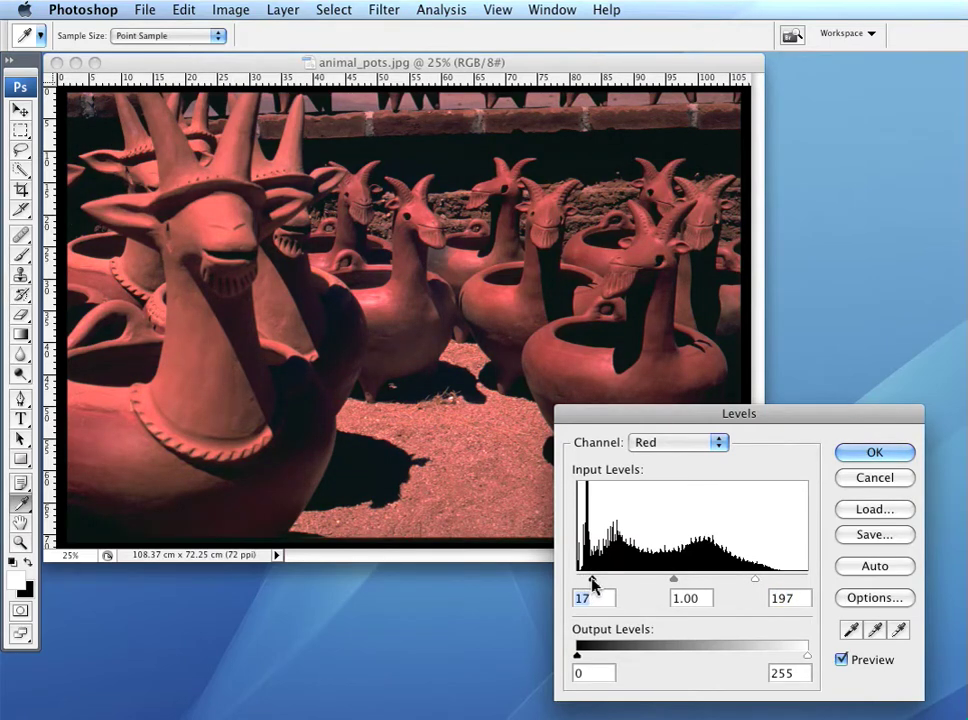
Set the Green channel input levels to black 16 and white 140
click(686, 442)
click(652, 458)
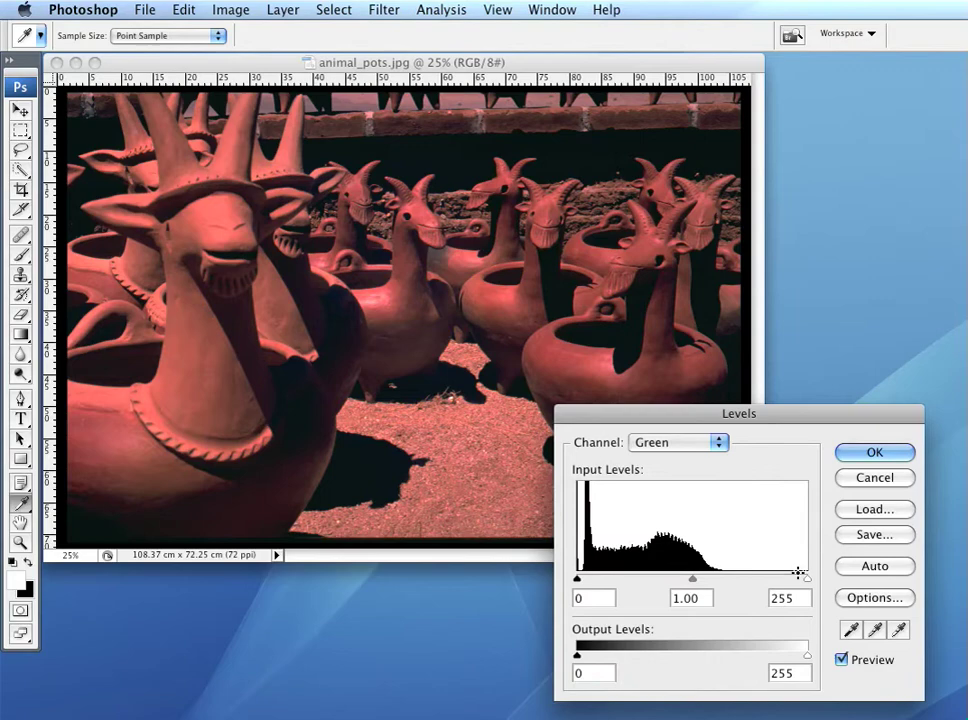
drag(806, 580, 702, 580)
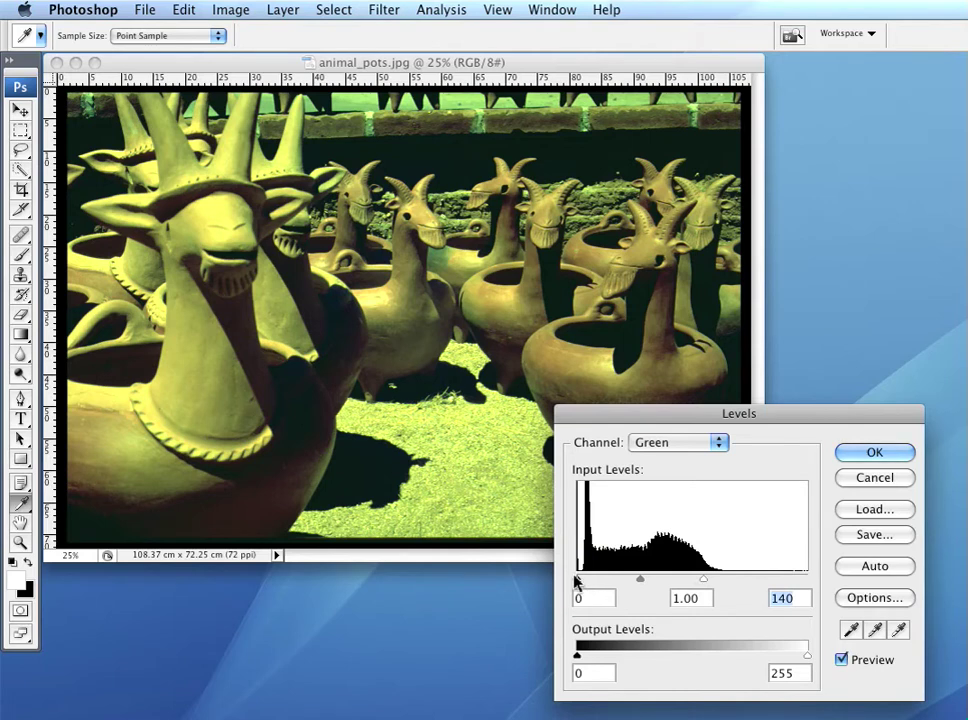
drag(576, 585, 592, 585)
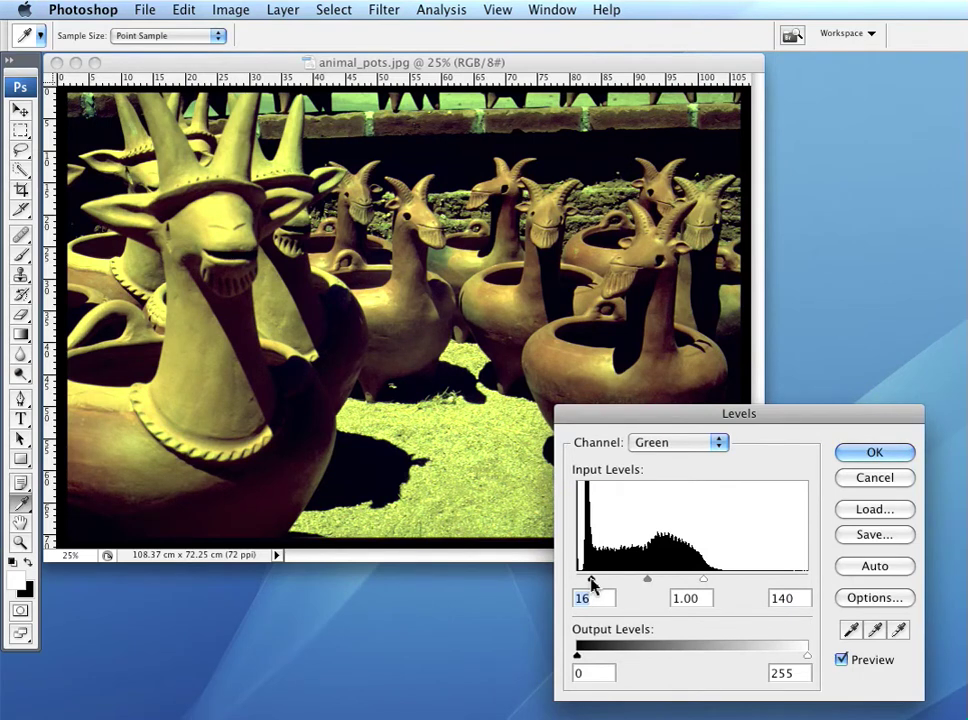
click(676, 443)
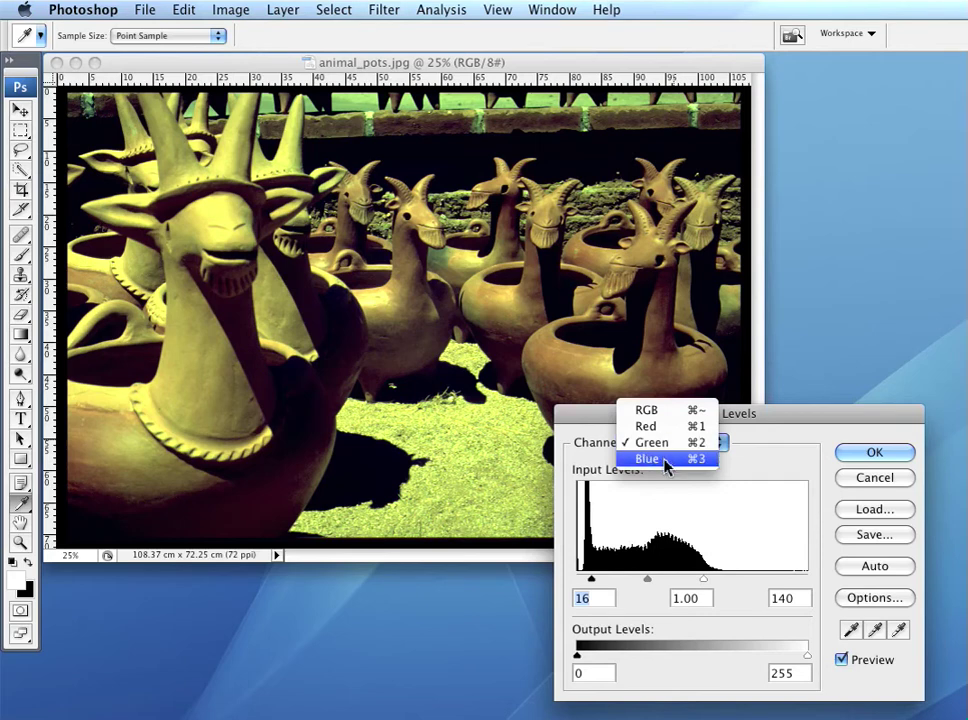
Set the Blue channel input levels to black 16 and white 121
click(668, 459)
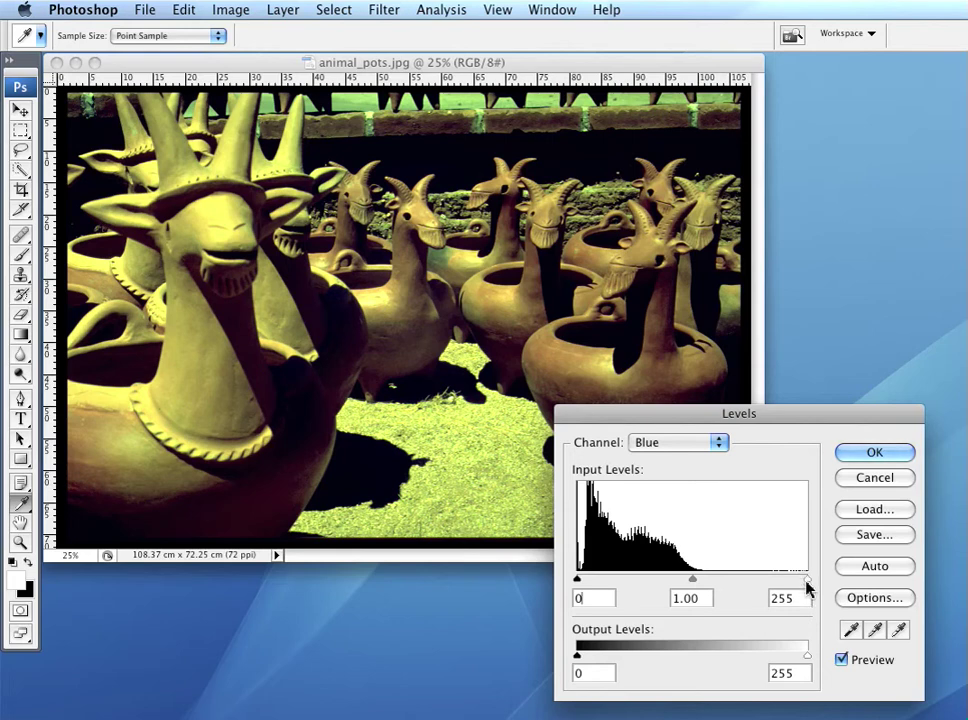
drag(806, 578, 687, 580)
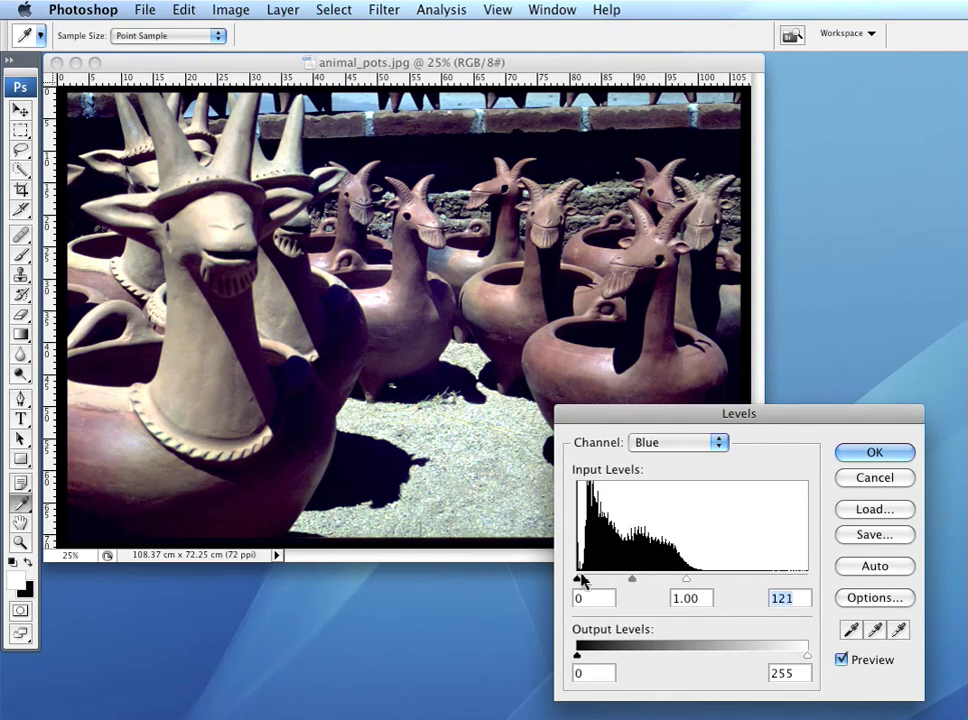
drag(576, 579, 591, 579)
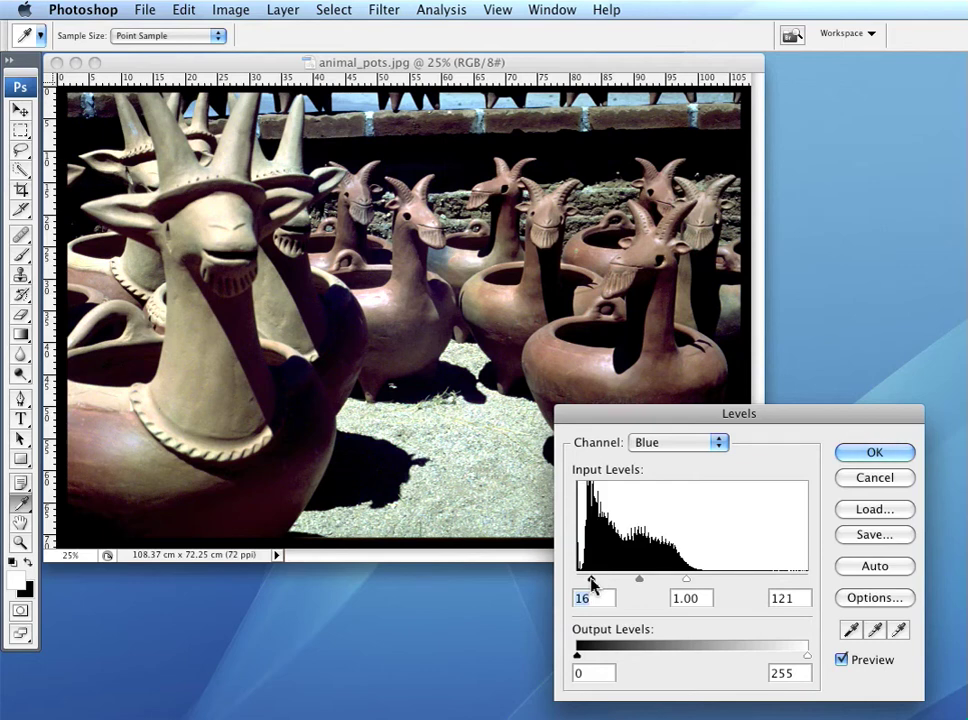
Toggle the preview twice to compare with the original, ending with preview on
click(842, 660)
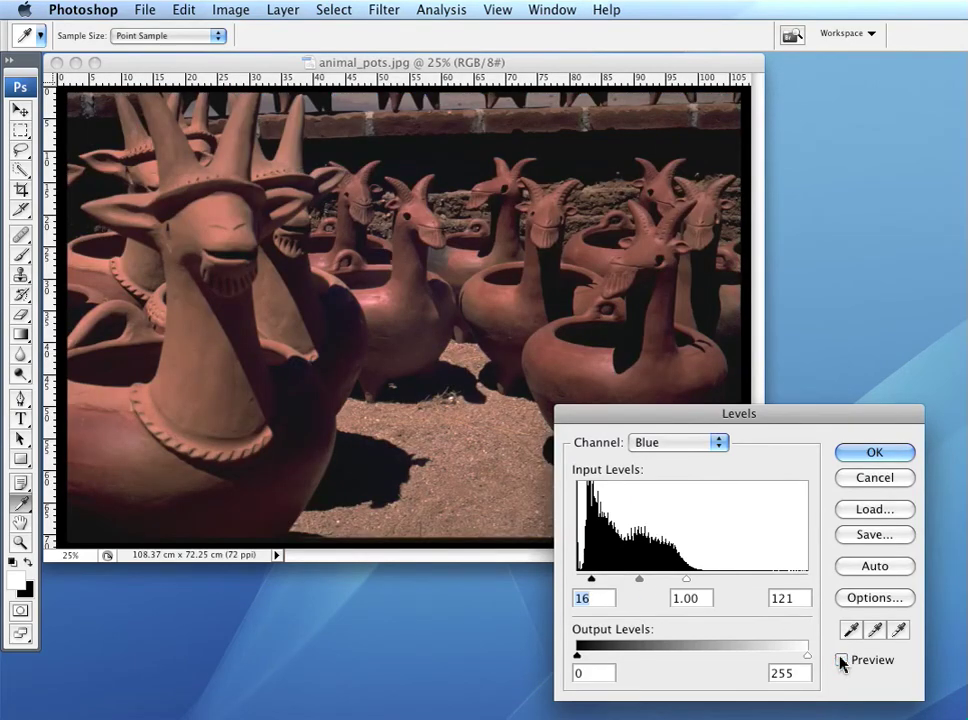
click(842, 660)
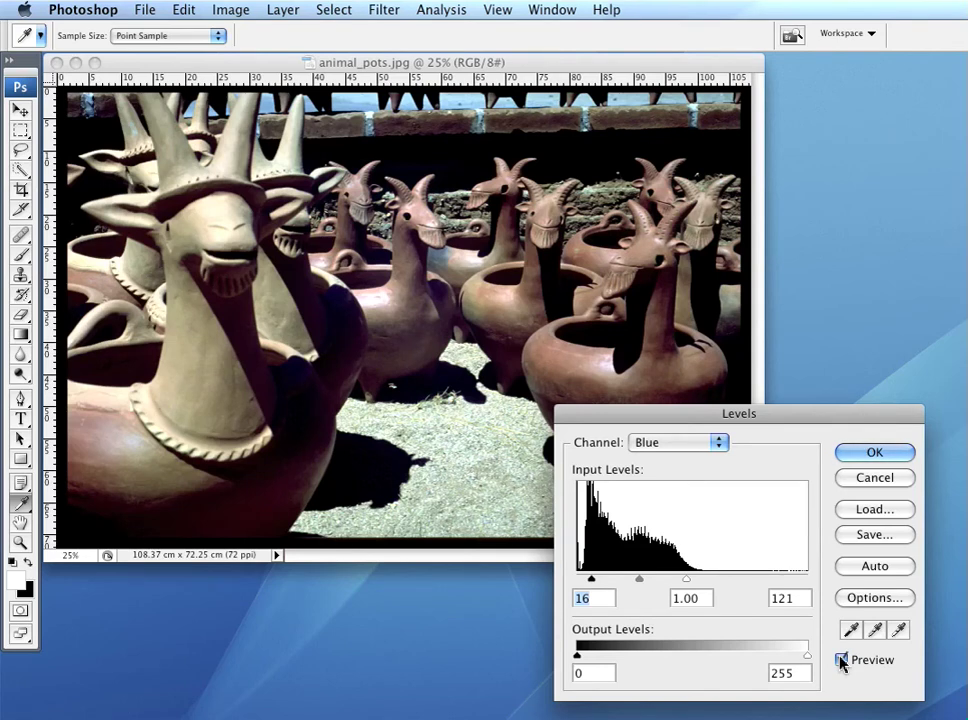
click(842, 660)
click(842, 660)
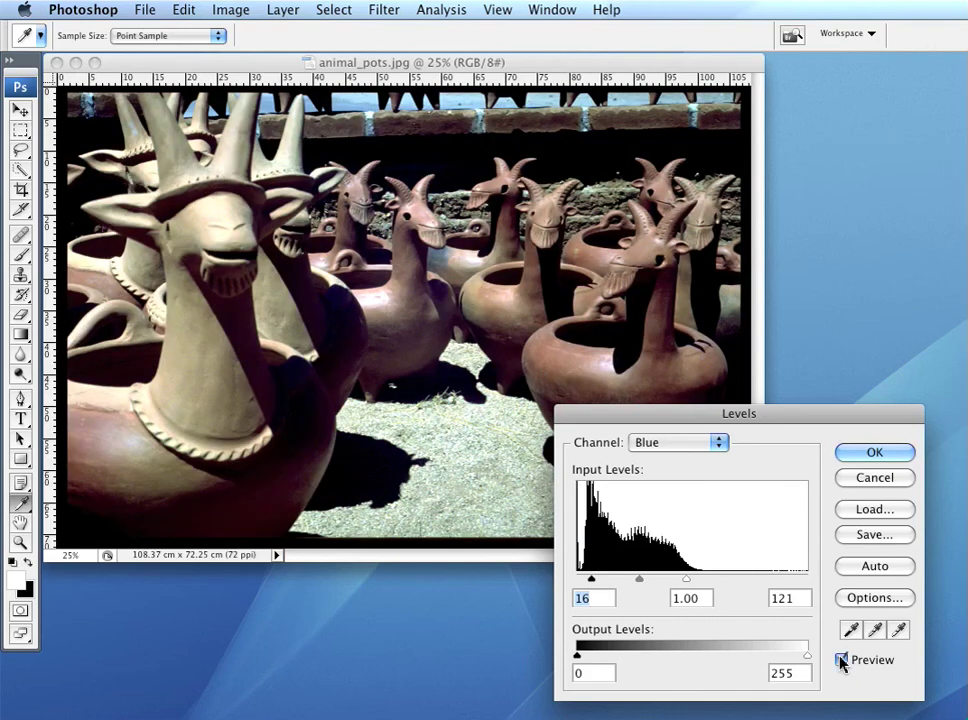